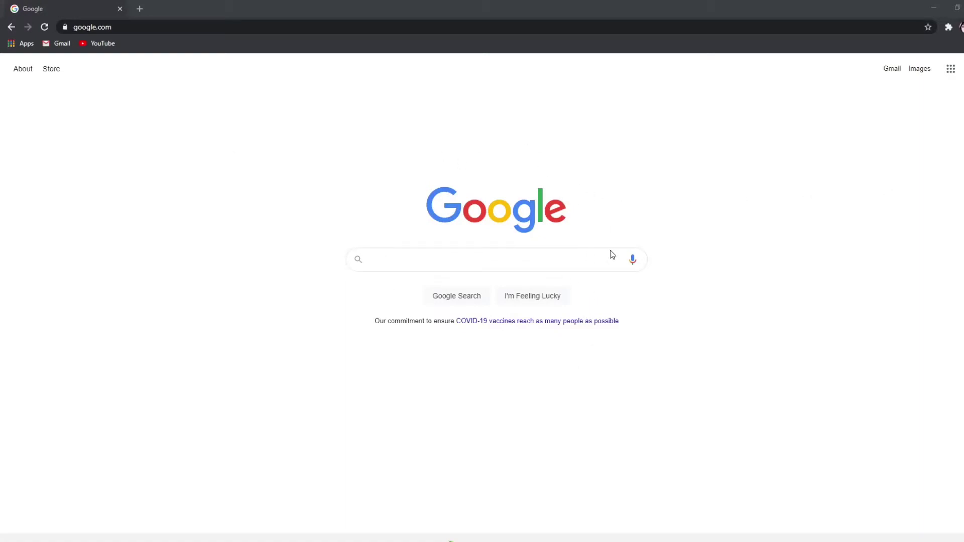
Go to streamlabs.com from the Chrome address bar
click(280, 28)
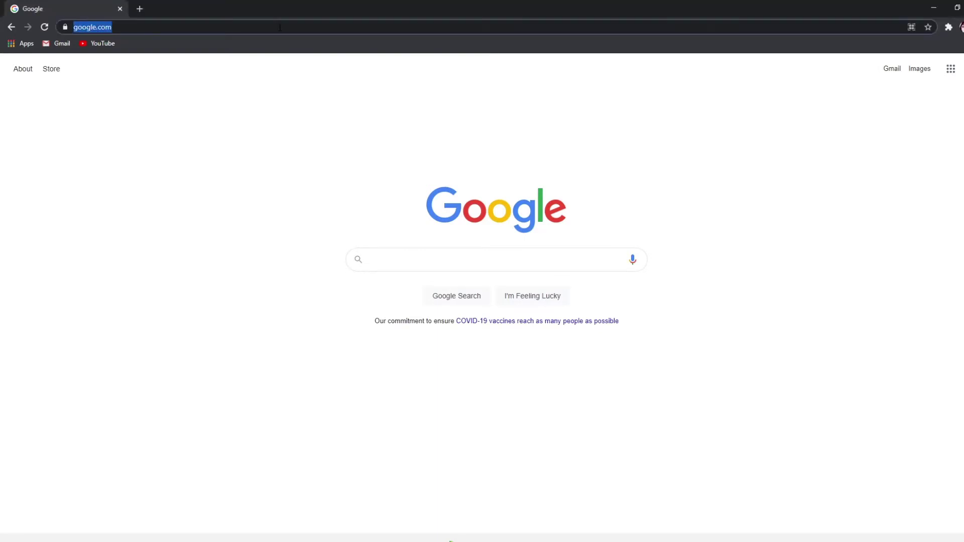
text(s)
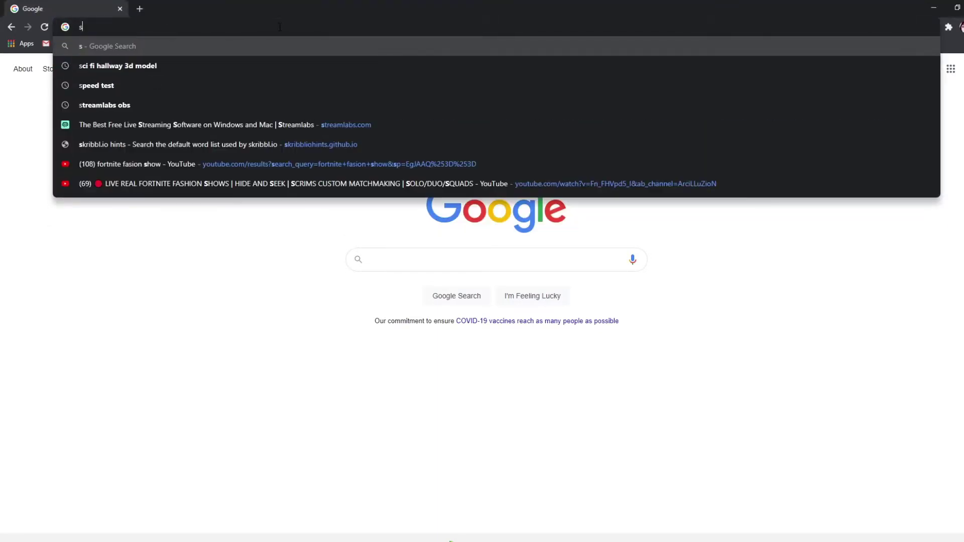
text(tr)
key(Return)
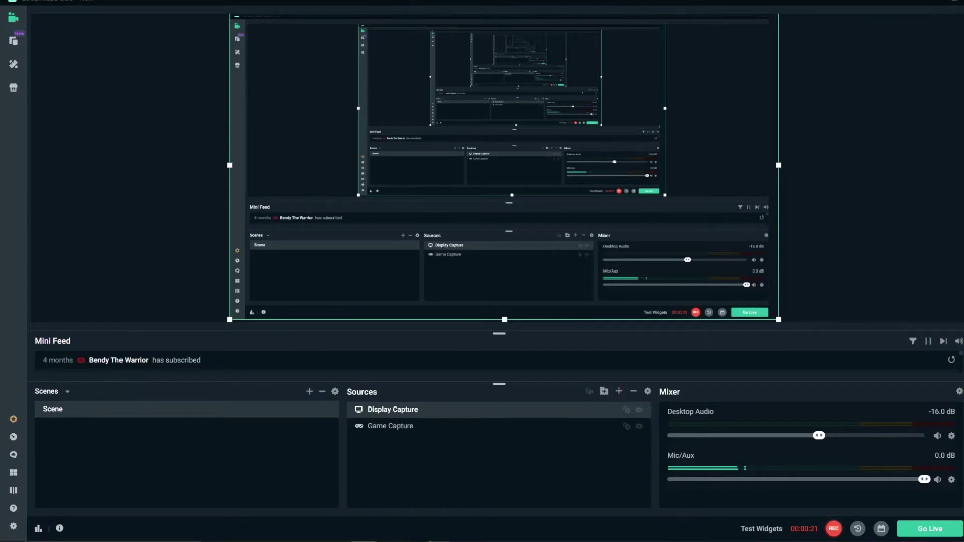
Add the existing Game Capture source to the scene from the Sources list
click(619, 392)
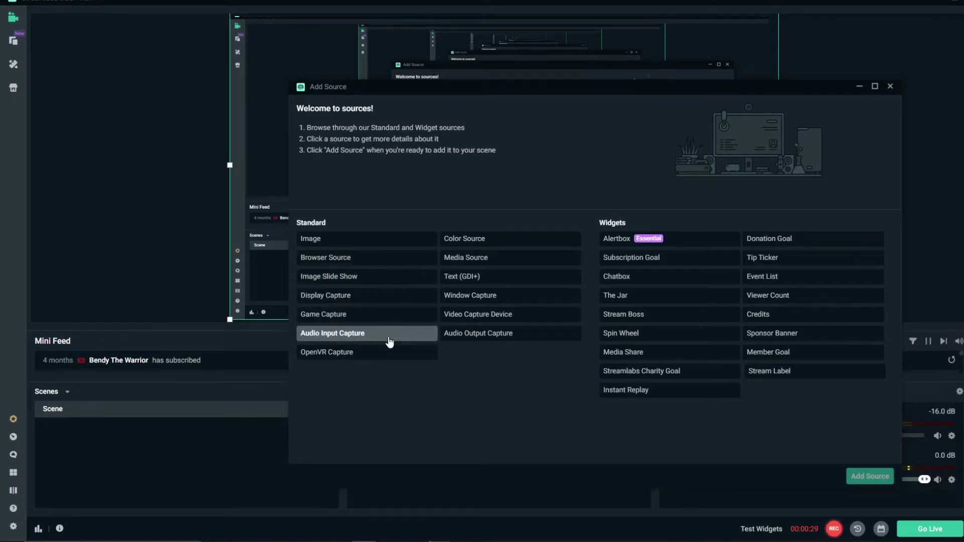
click(366, 317)
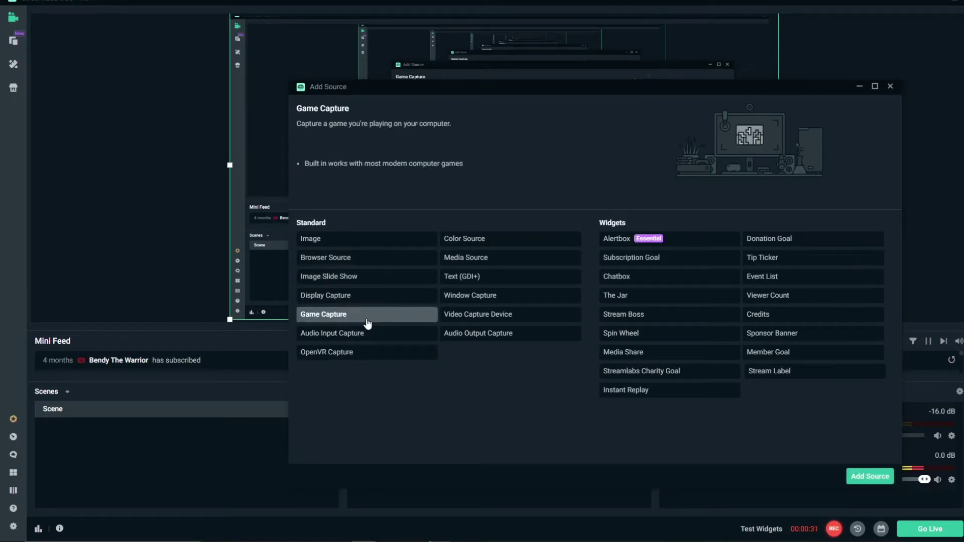
double_click(384, 323)
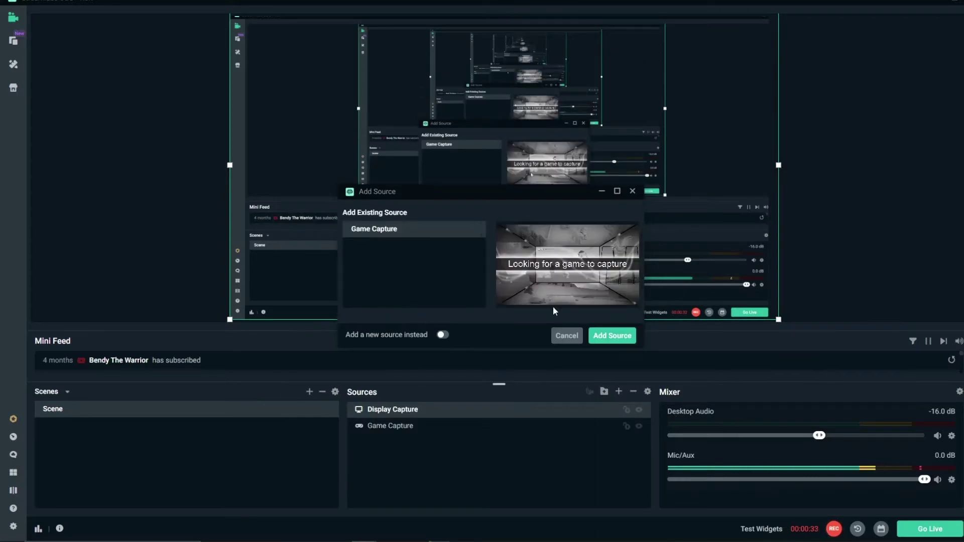
click(612, 335)
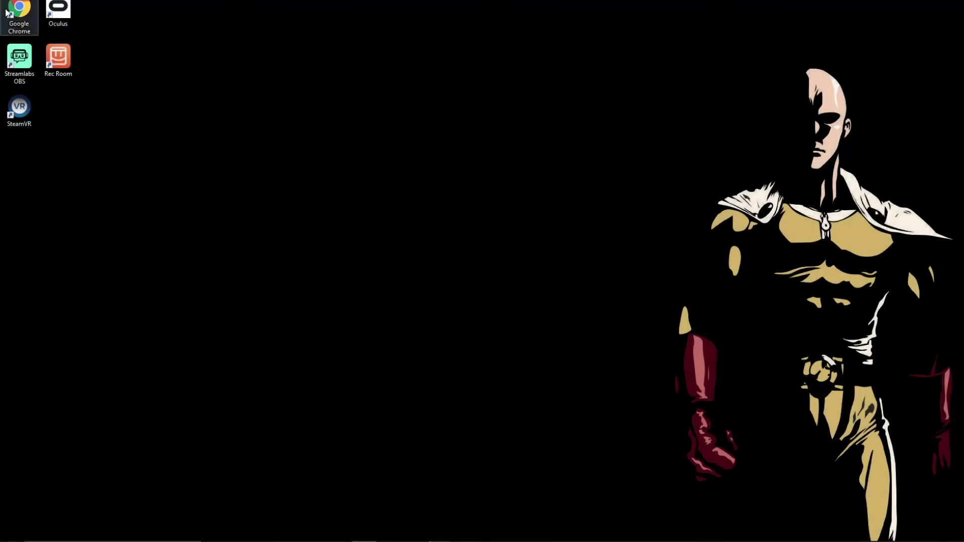
Launch Rec Room from its desktop shortcut
double_click(58, 61)
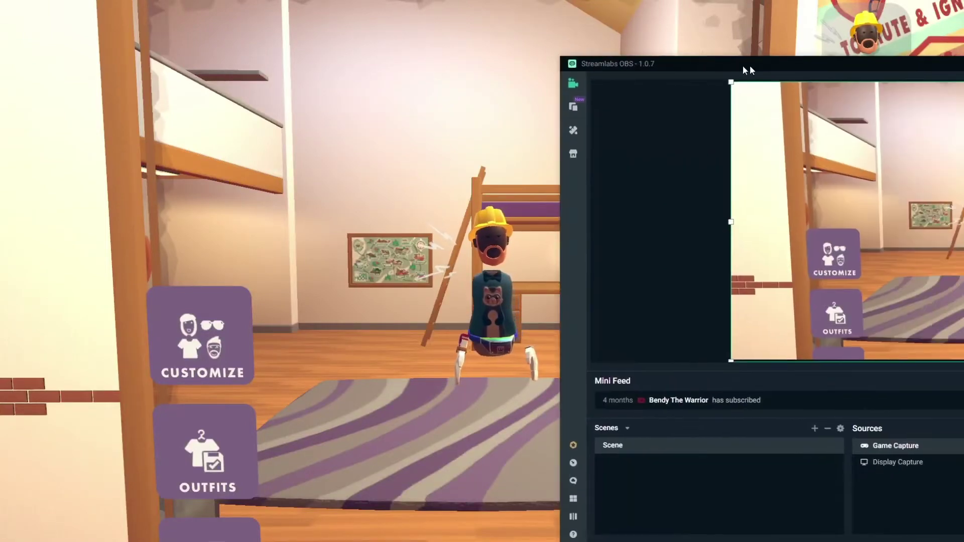
Move the Streamlabs OBS editor window over the game and reposition it via the taskbar
drag(750, 65, 269, 19)
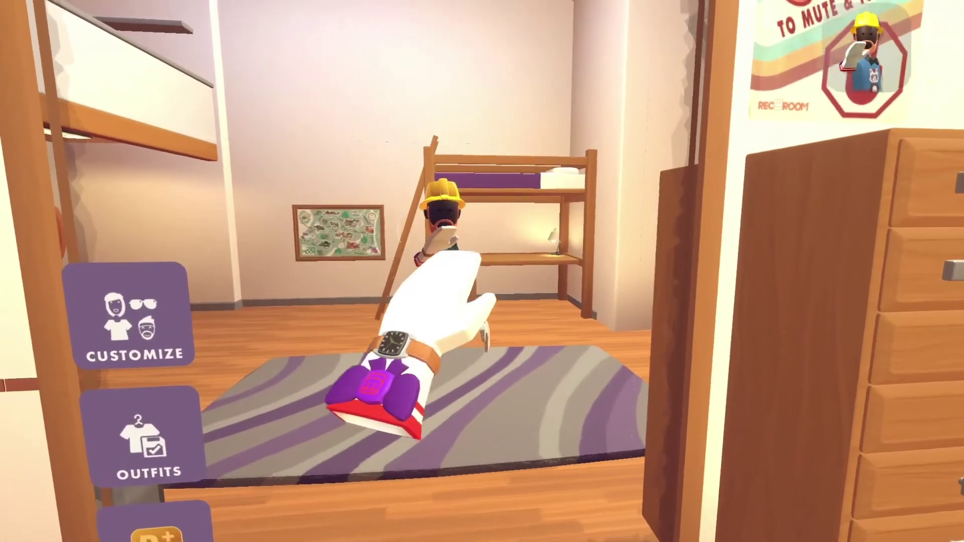
key(super)
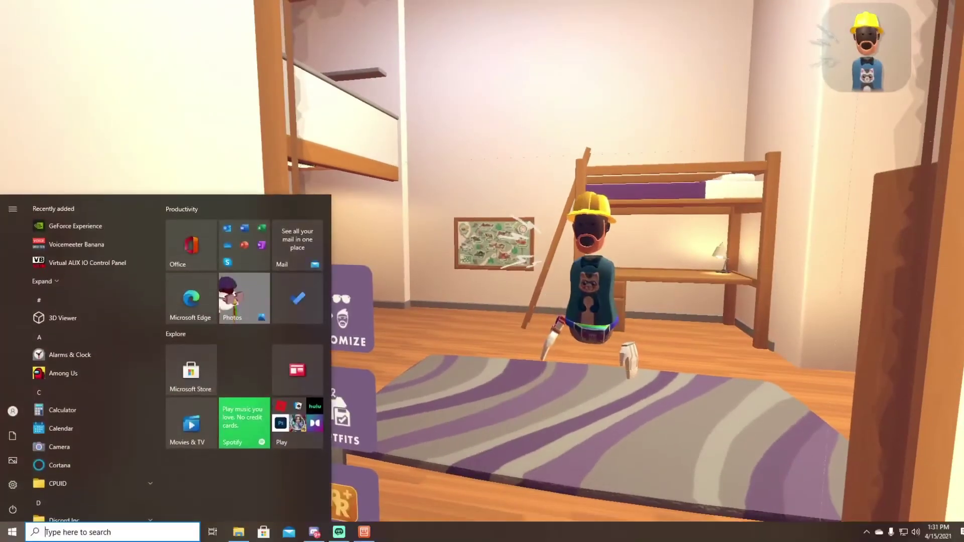
click(339, 532)
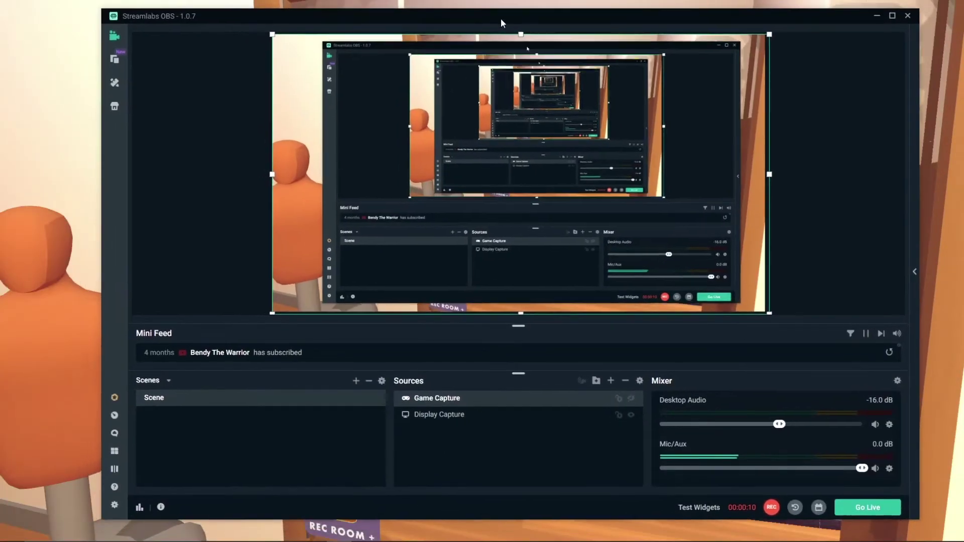
mouse_move(483, 27)
mouse_down()
mouse_move(569, 50)
mouse_move(545, 27)
mouse_up()
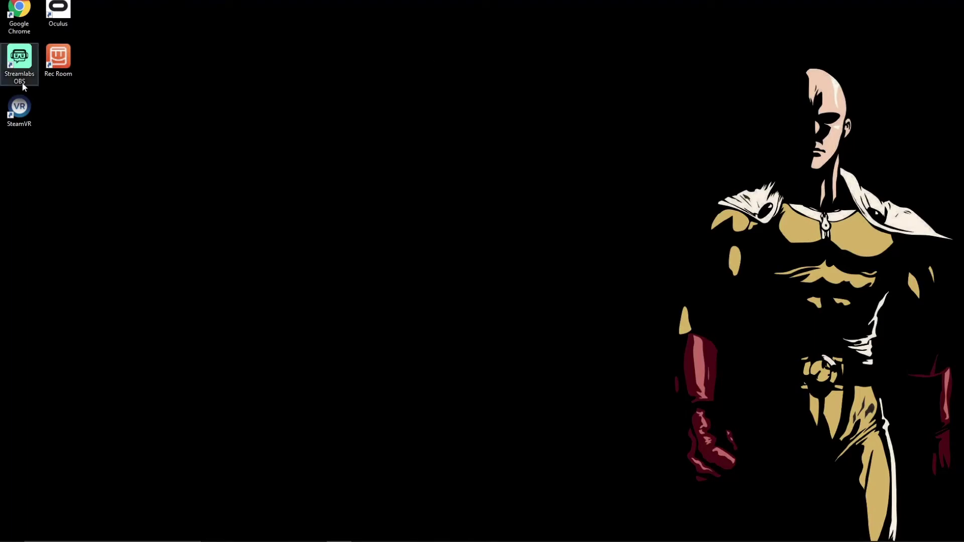
Start Rec Room from the Oculus app's Library
double_click(58, 11)
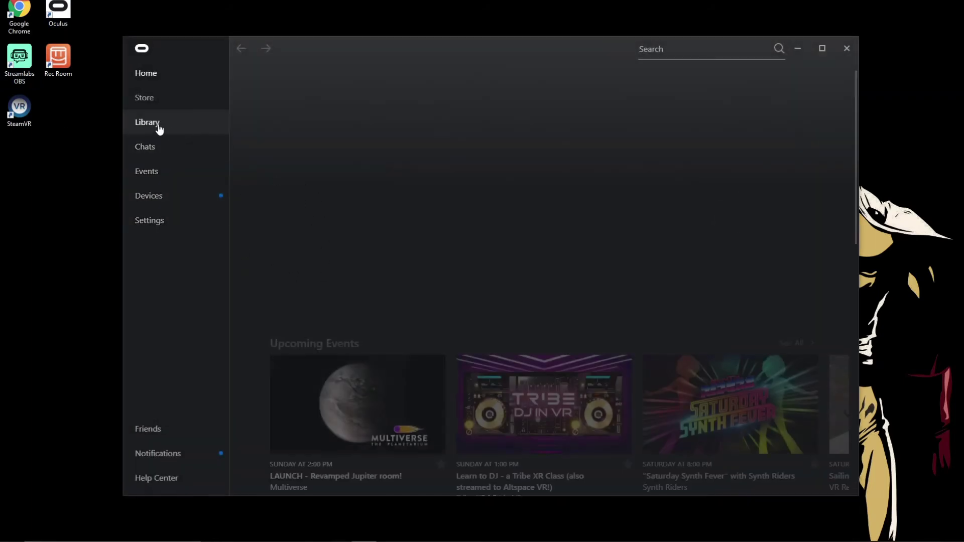
click(147, 122)
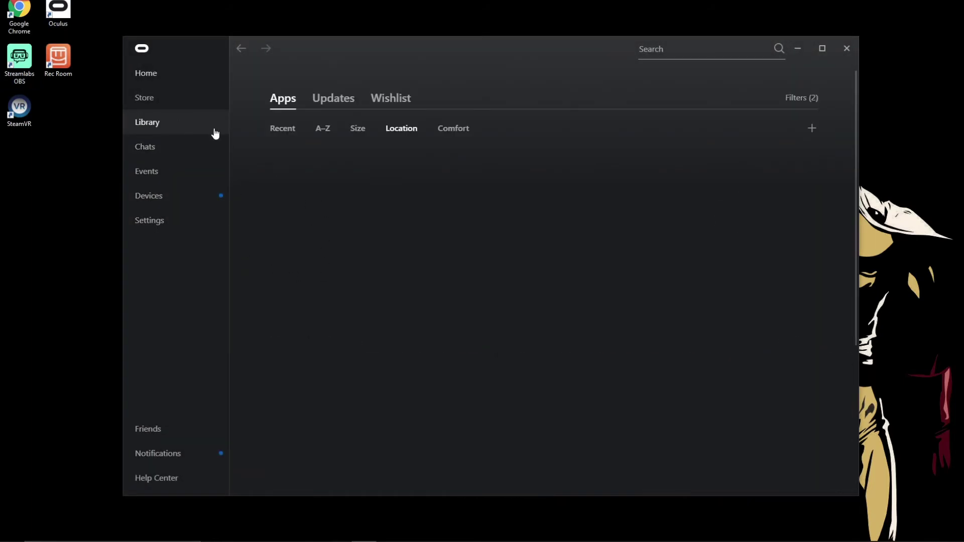
click(333, 203)
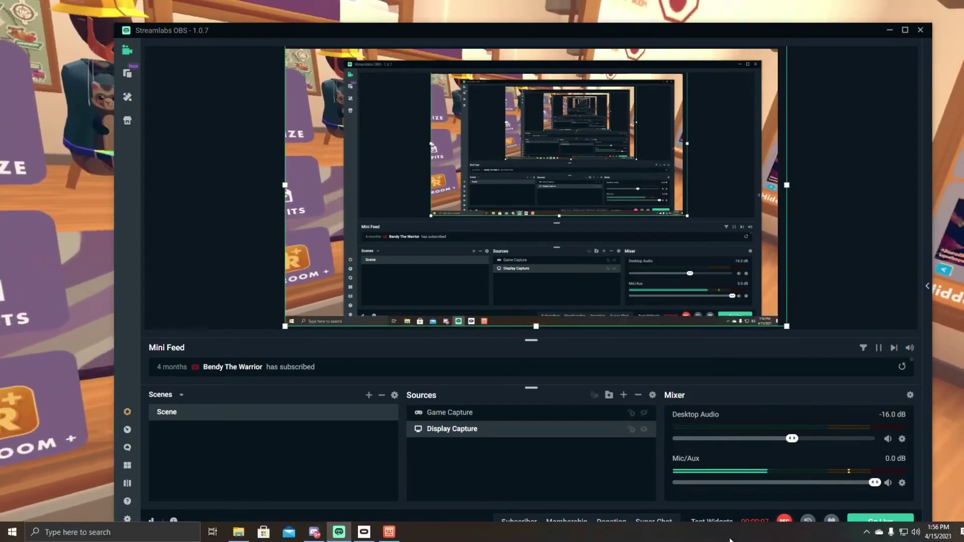
mouse_move(453, 429)
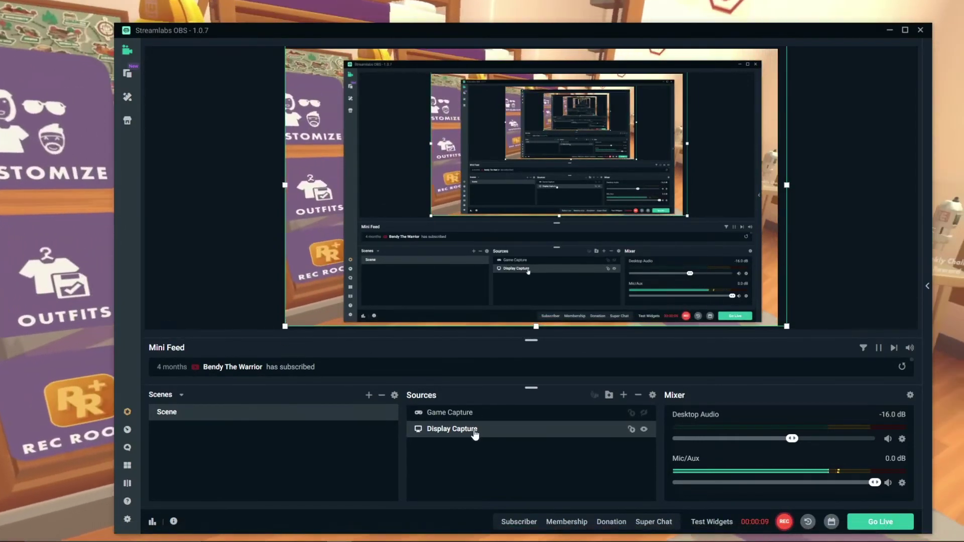
click(459, 412)
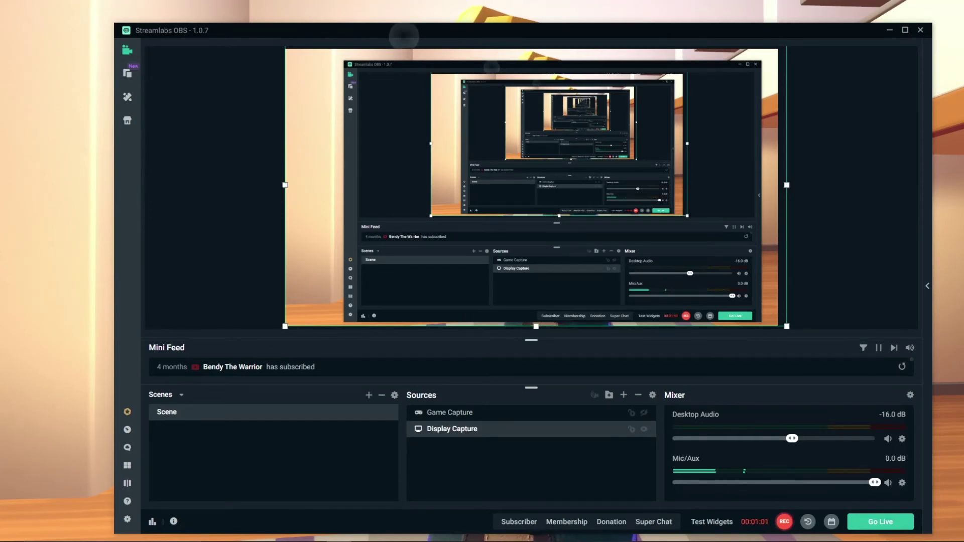
Drag the Streamlabs OBS window down off the game, then back near the bottom edge
drag(420, 30, 557, 528)
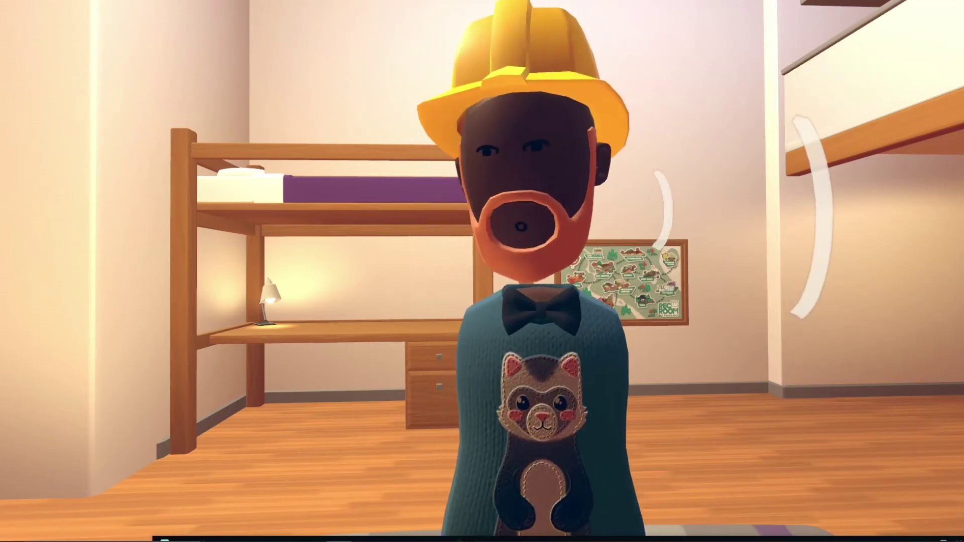
mouse_move(449, 534)
mouse_down()
mouse_move(434, 472)
mouse_move(404, 448)
mouse_move(398, 390)
mouse_move(415, 86)
mouse_up()
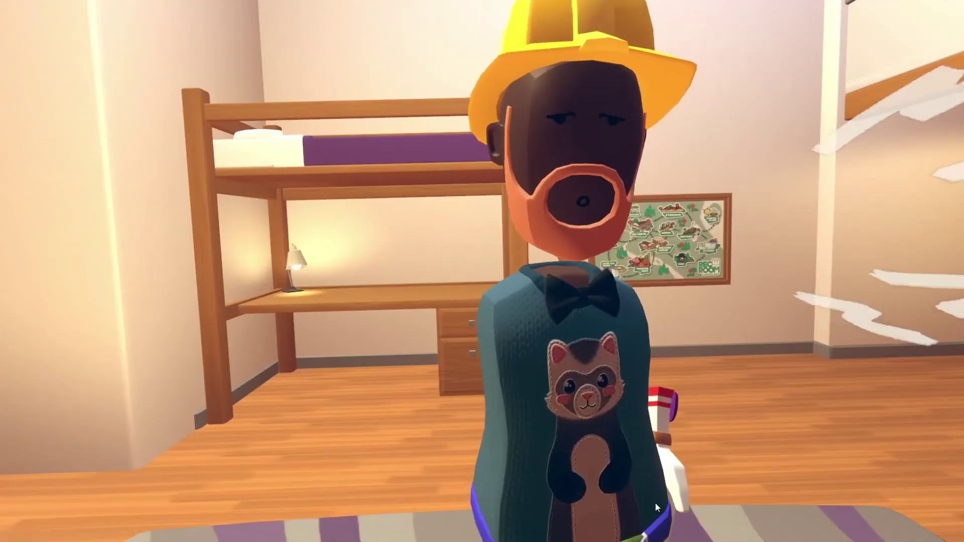